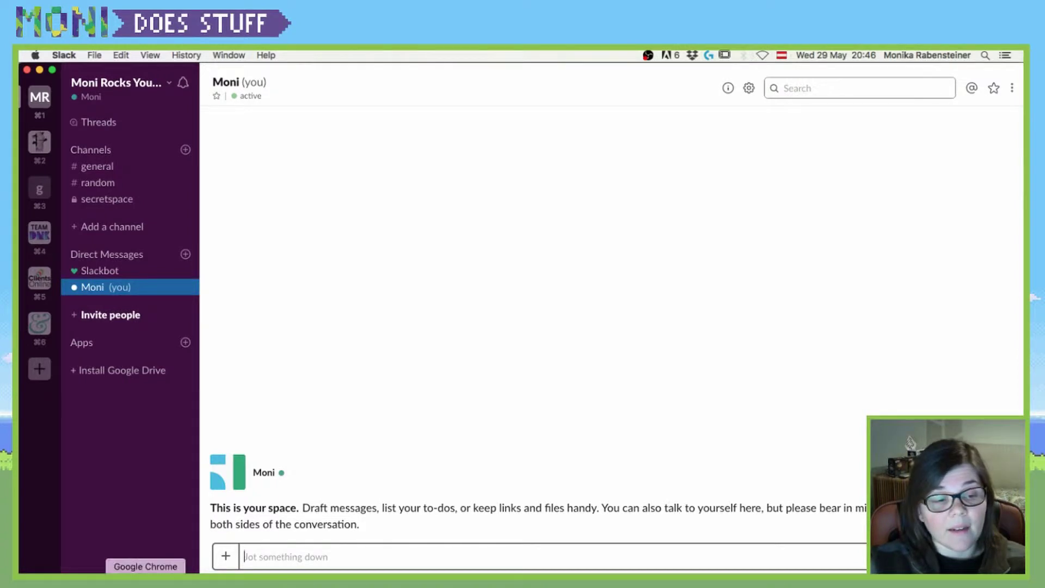
# Step: Switch to Google Chrome and open the Sidebar settings in the Slack workspace's preferences
pyautogui.press('super+Tab')
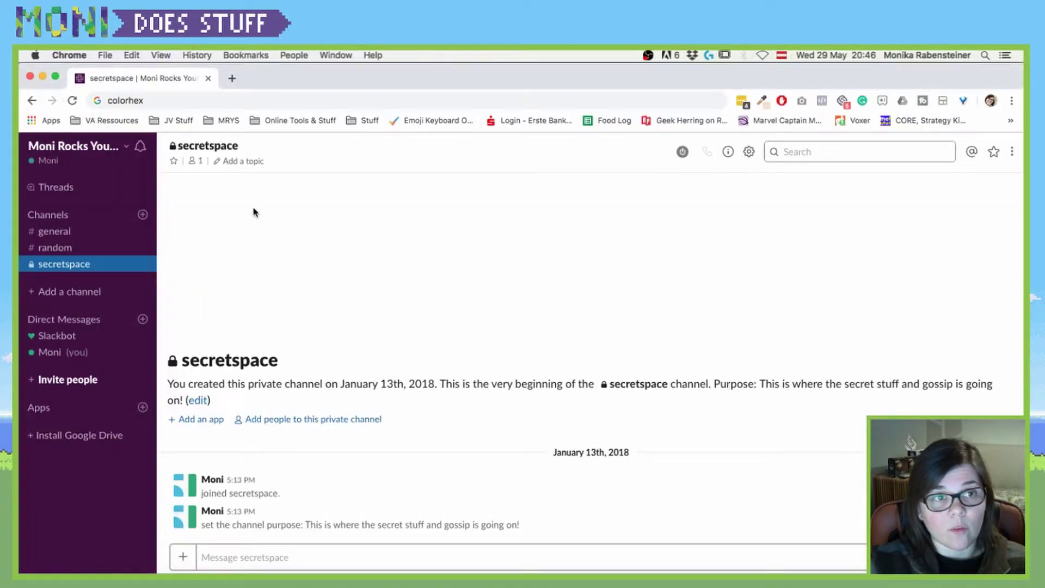
pyautogui.click(148, 101)
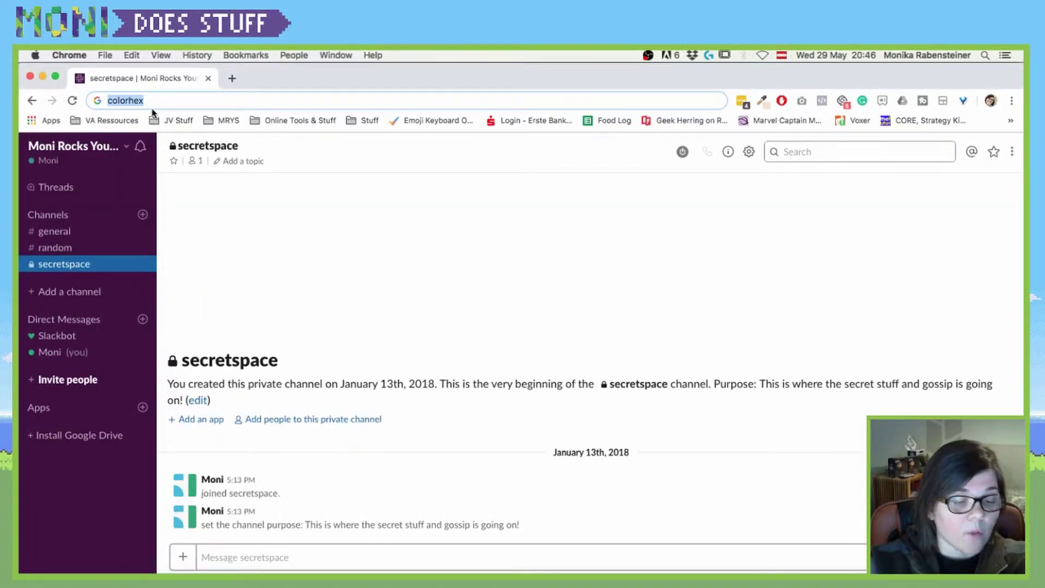
pyautogui.press('Escape')
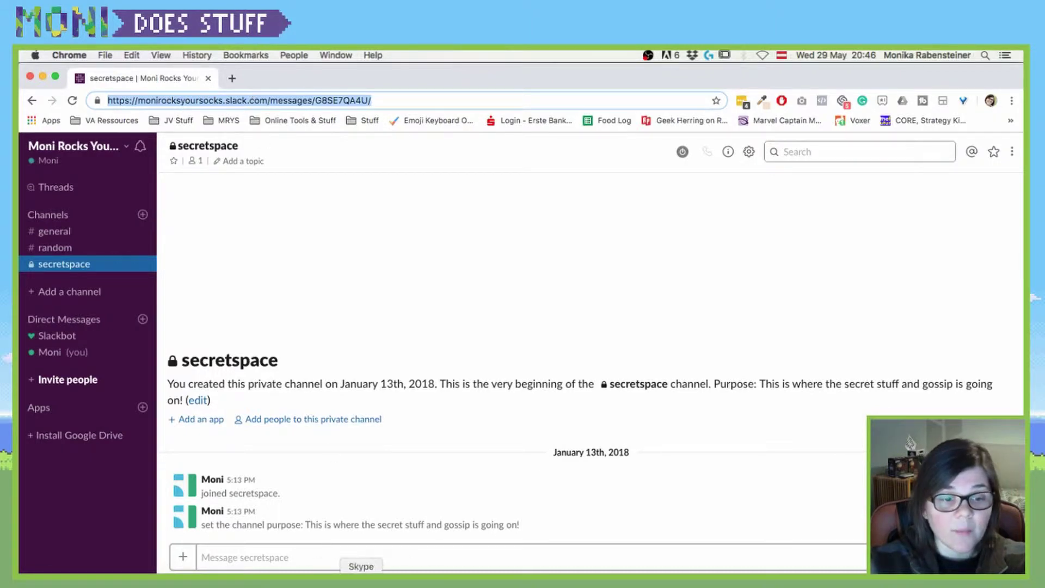
pyautogui.click(74, 155)
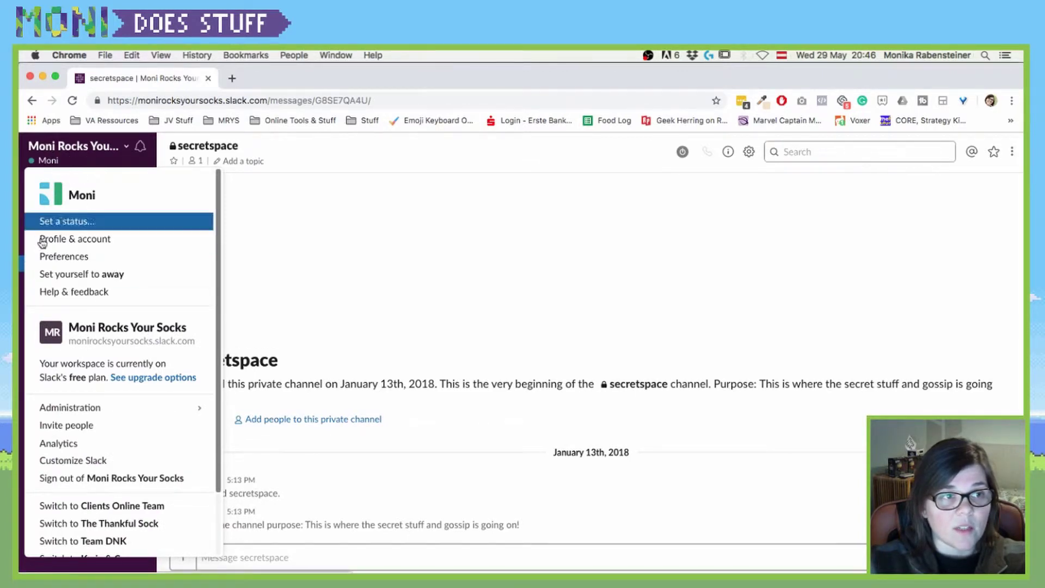
pyautogui.click(100, 259)
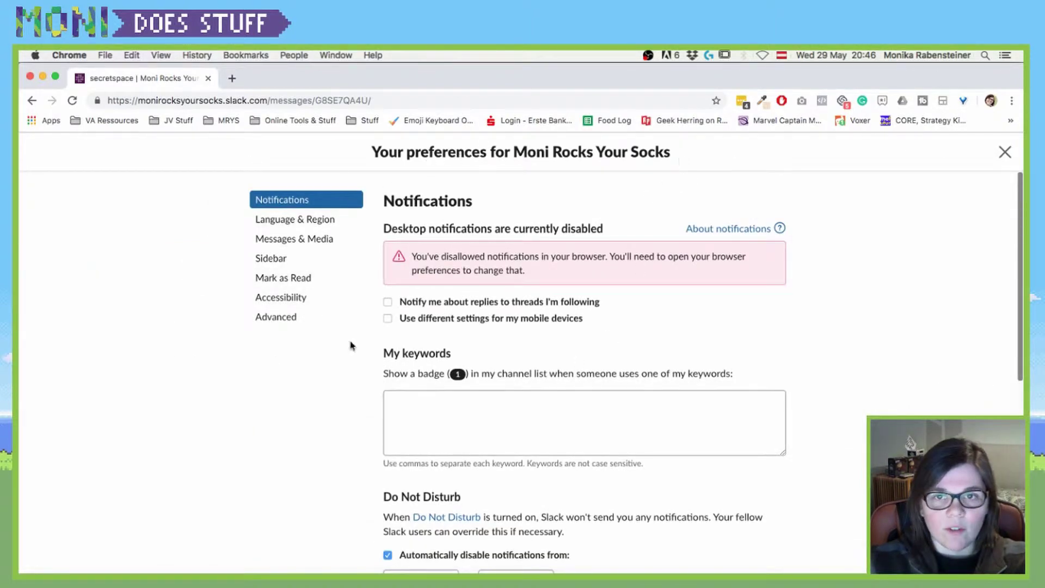
pyautogui.click(272, 261)
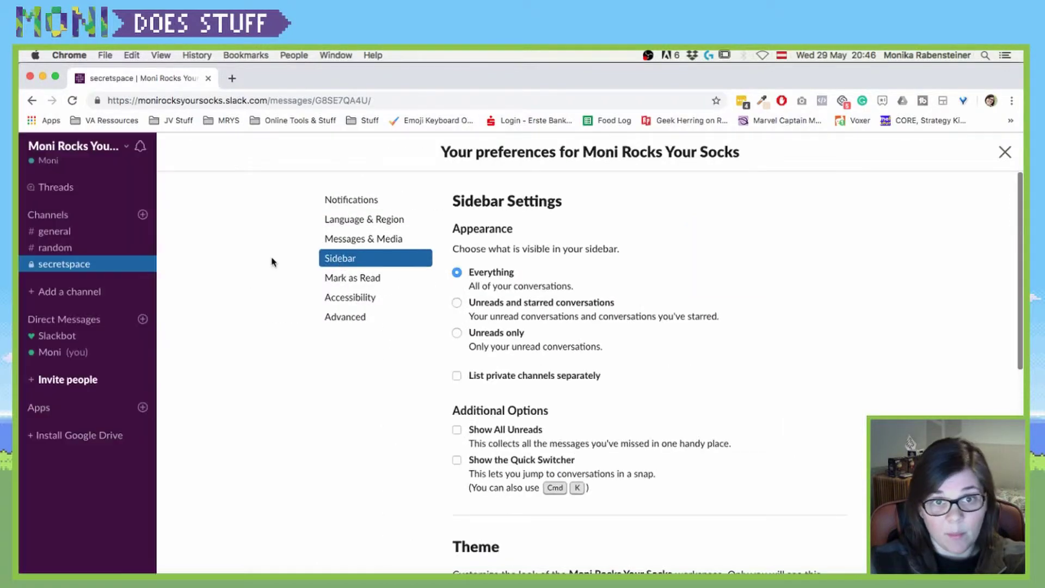
# Step: Try the Hoth theme for the workspace sidebar and apply the Monument theme instead
pyautogui.scroll(-1, 539, 307)
pyautogui.scroll(-5, 541, 312)
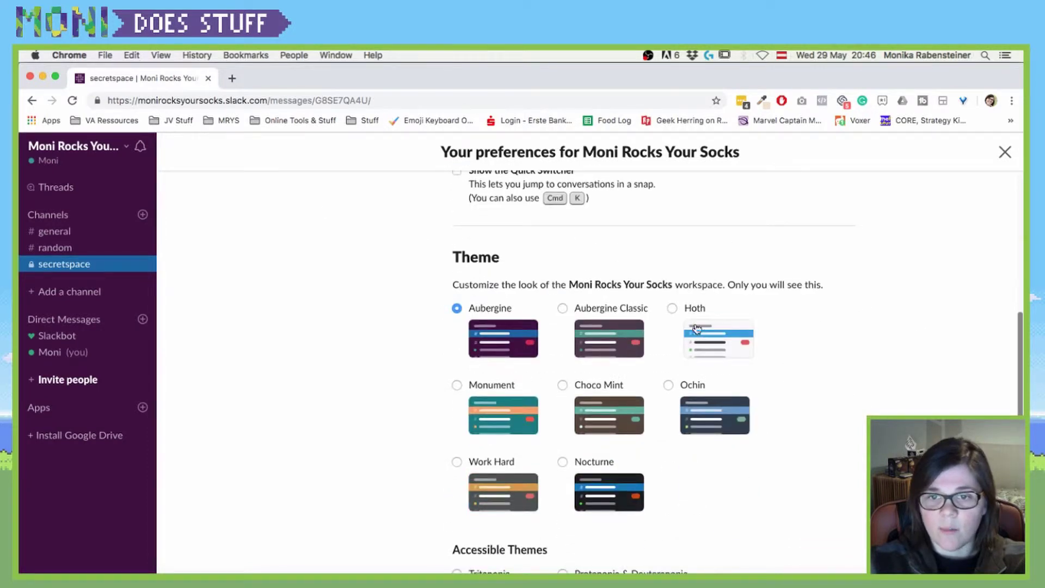
pyautogui.click(673, 309)
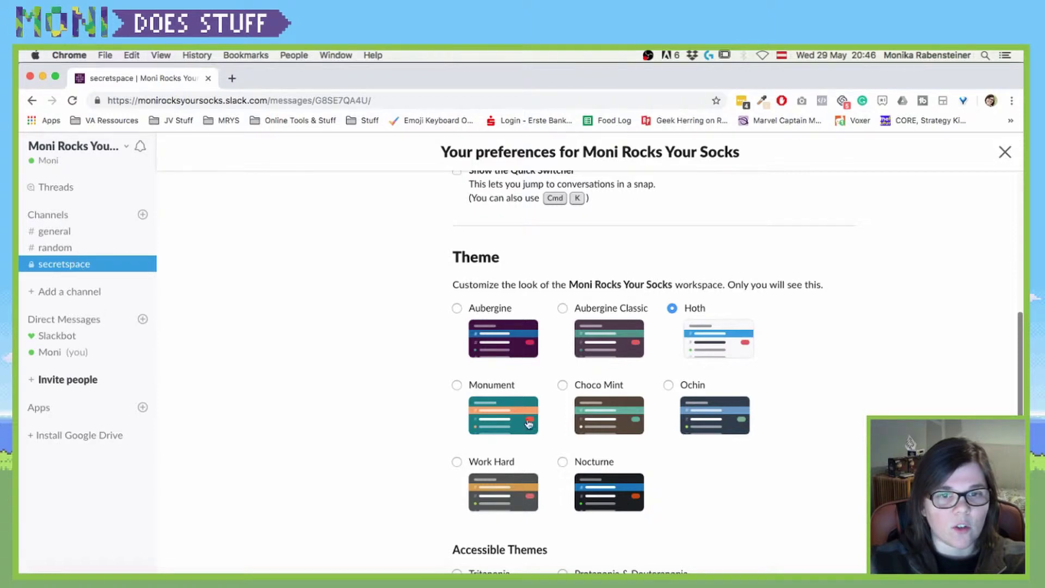
pyautogui.click(491, 384)
# Step: Open the custom theme color values below the accessible themes
pyautogui.scroll(-2, 493, 387)
pyautogui.scroll(-1, 492, 387)
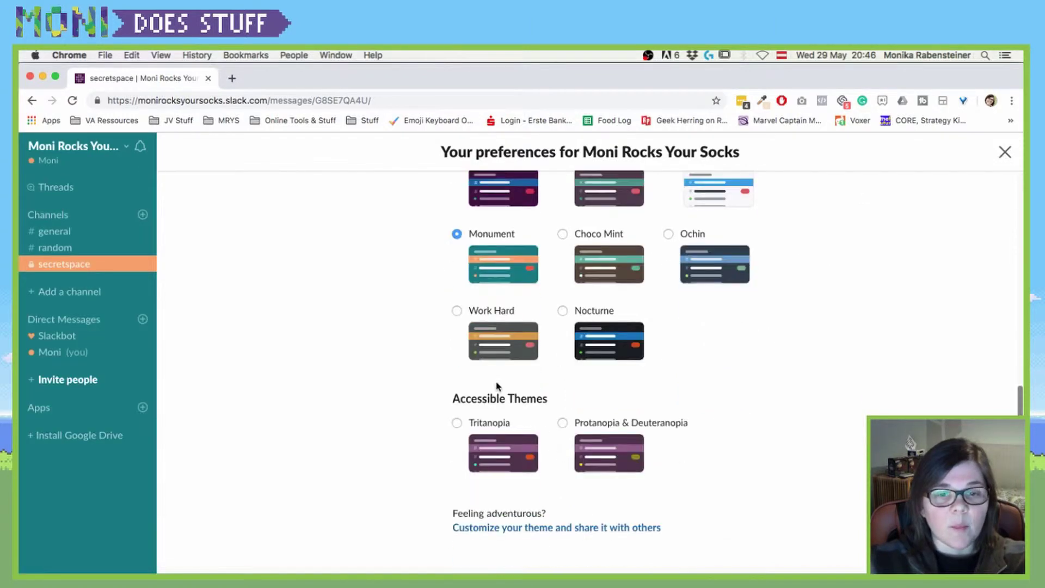
pyautogui.tripleClick(456, 514)
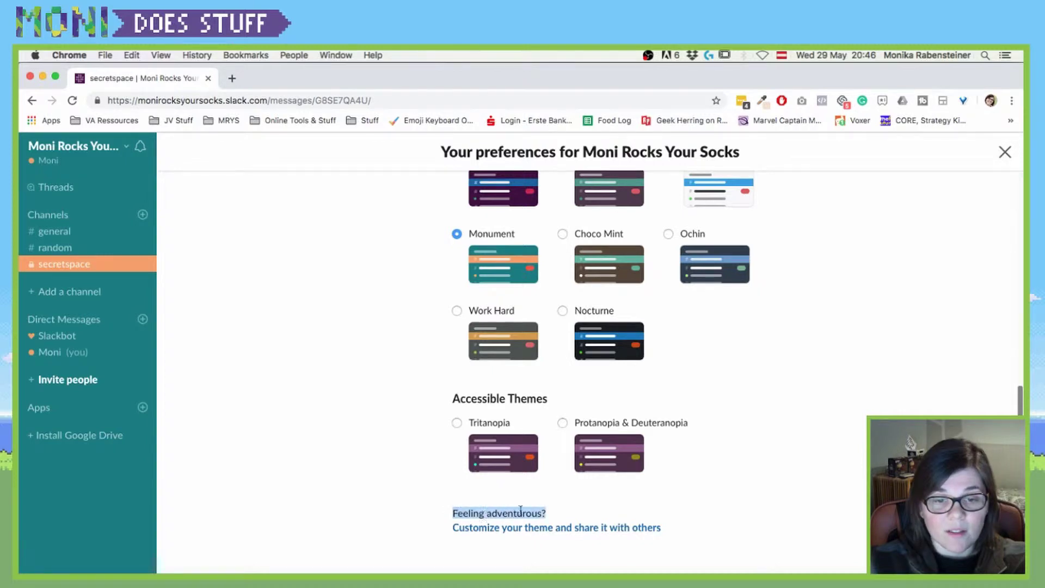
pyautogui.click(478, 527)
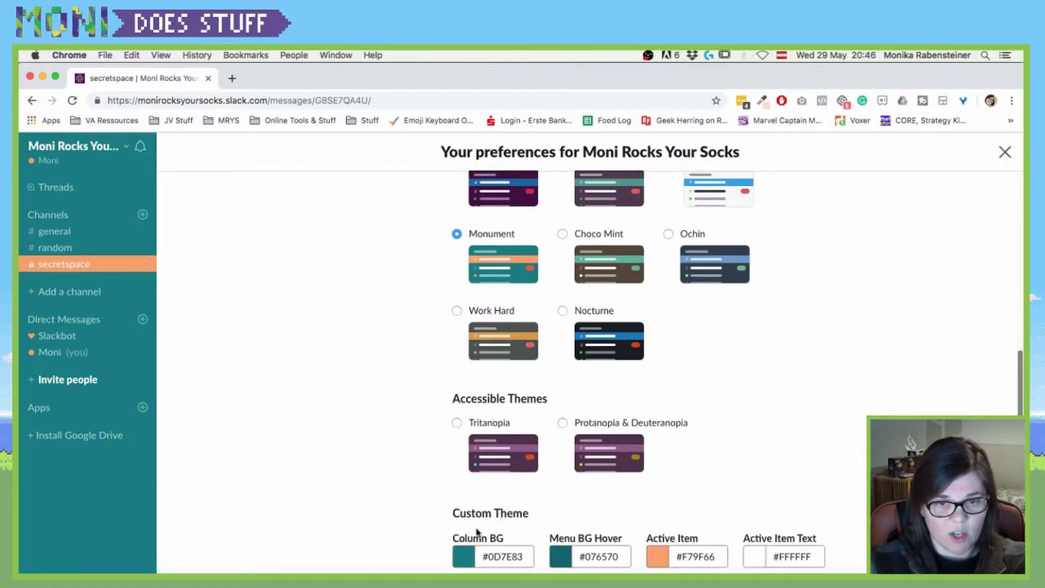
pyautogui.scroll(-3, 478, 517)
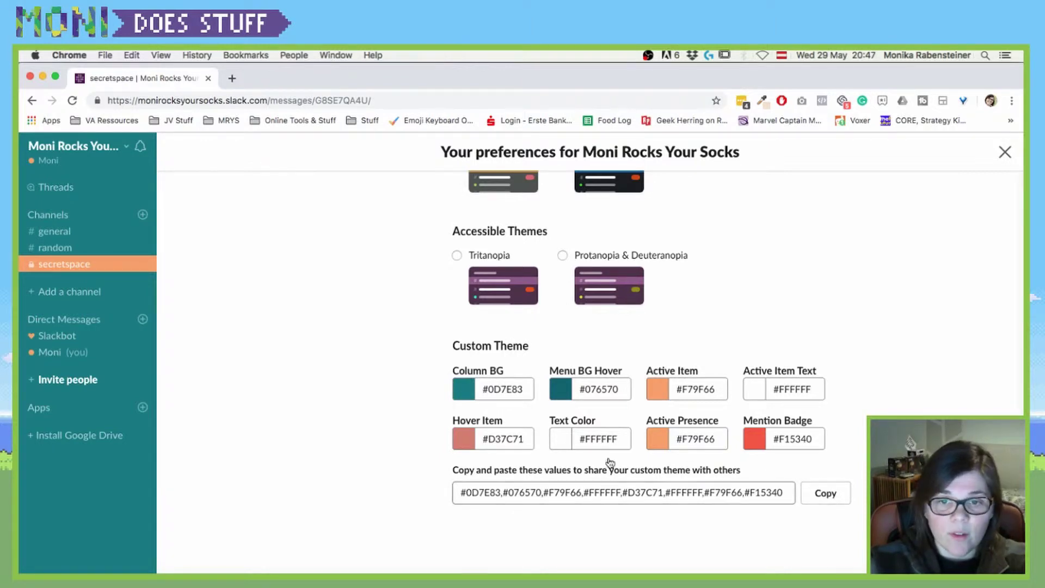
# Step: Set the custom theme's Column BG to #8BC349, copying the code from the suggested colorhexa.com address
pyautogui.click(503, 391)
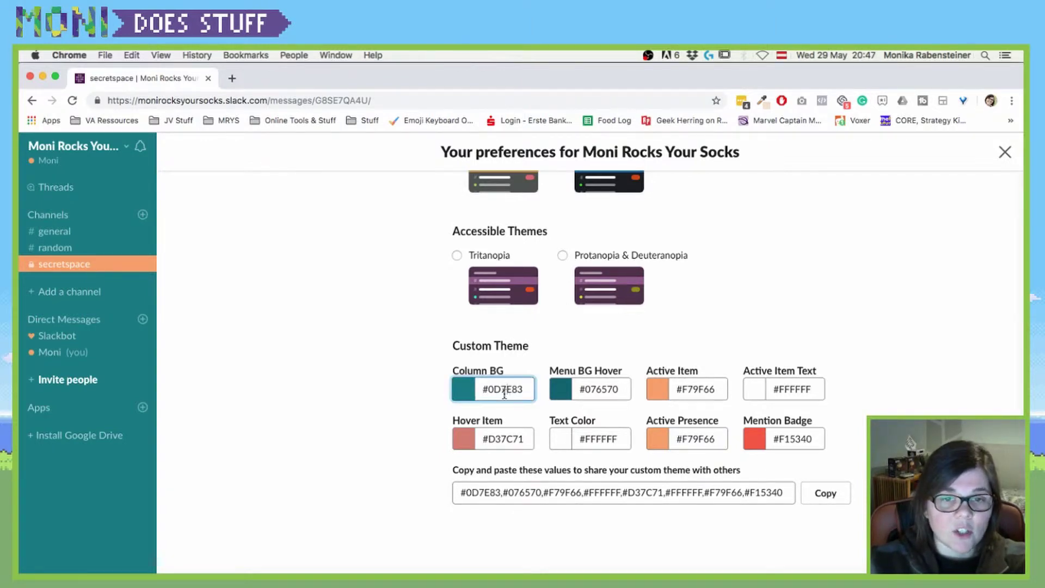
pyautogui.doubleClick(503, 391)
pyautogui.click(192, 97)
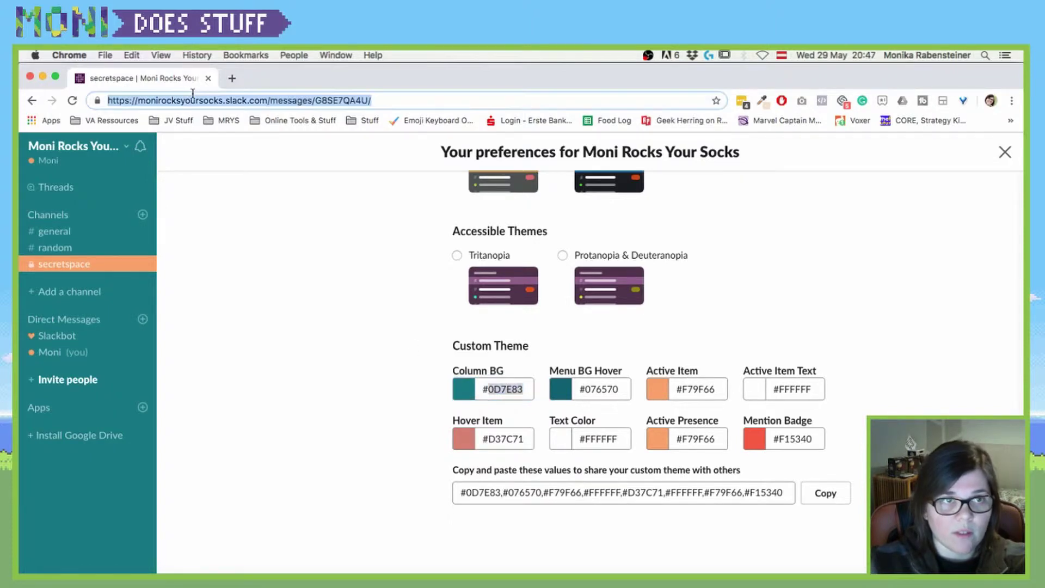
pyautogui.write('colormind.io/bootstrap/')
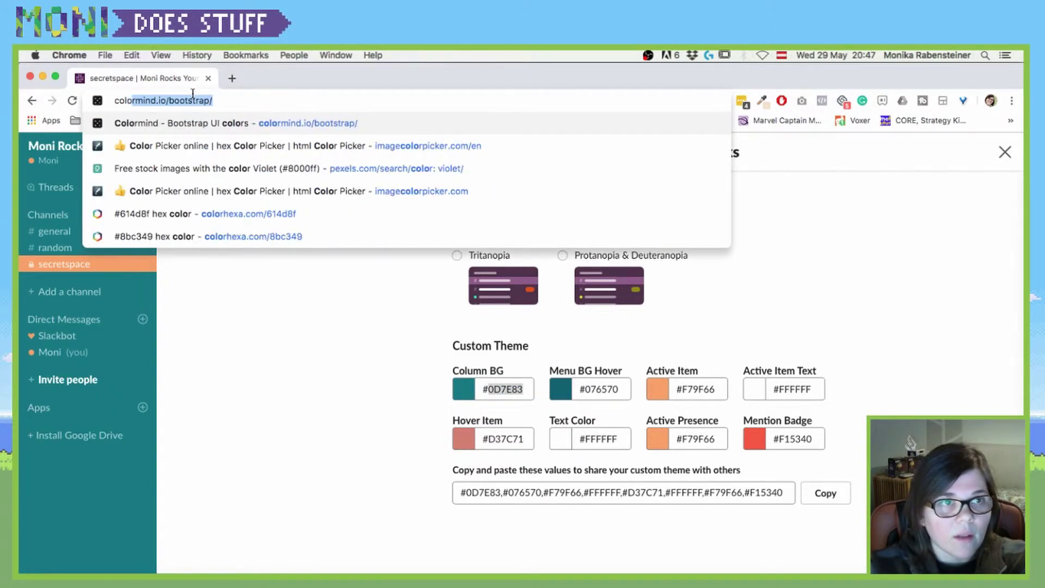
pyautogui.press('Down')
pyautogui.press('Down')
pyautogui.press('Down')
pyautogui.press('Down')
pyautogui.press('Down')
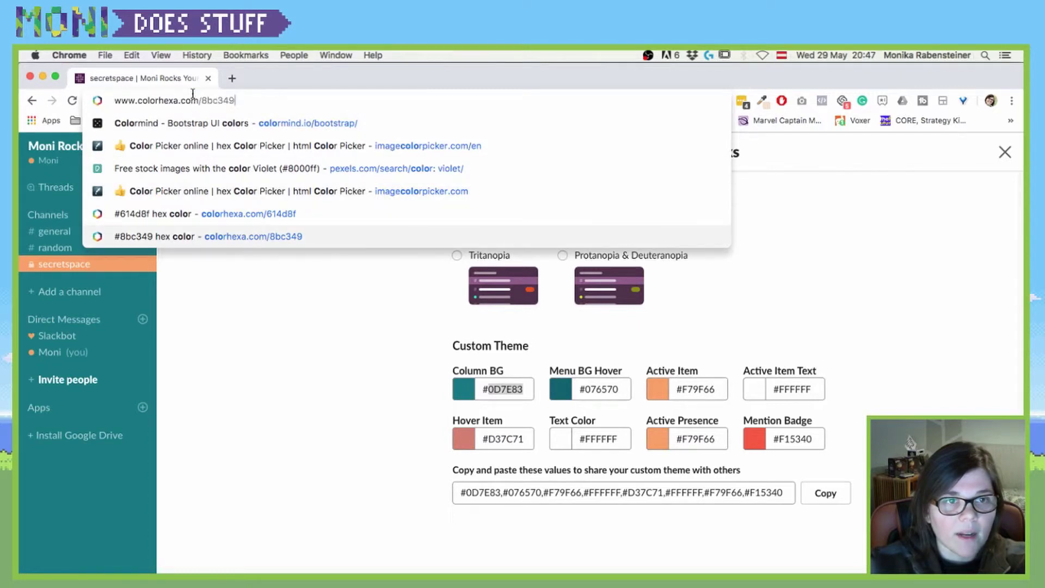
pyautogui.press('super+c')
pyautogui.click(276, 166)
pyautogui.doubleClick(504, 389)
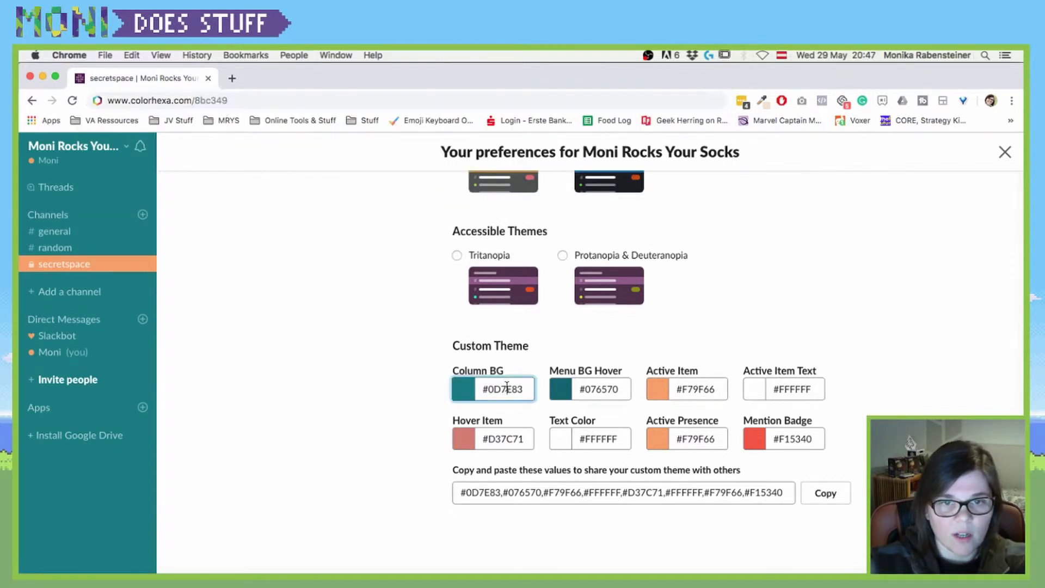
pyautogui.press('super+v')
pyautogui.press('Tab')
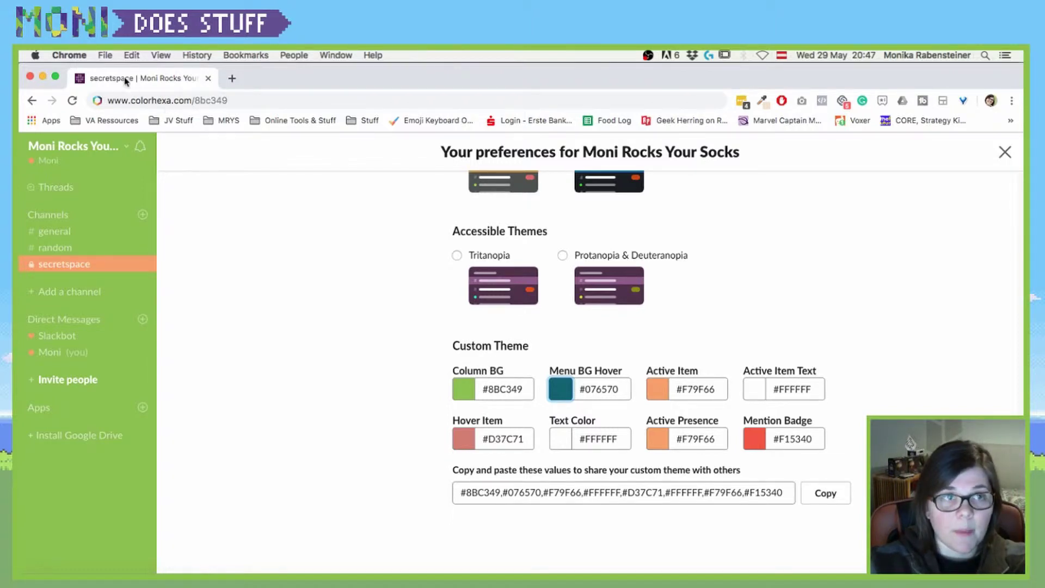
# Step: Set the Hover Item color to #614D8F using the code from the colorhexa.com address, and close the preferences
pyautogui.doubleClick(207, 99)
pyautogui.write('614d8f')
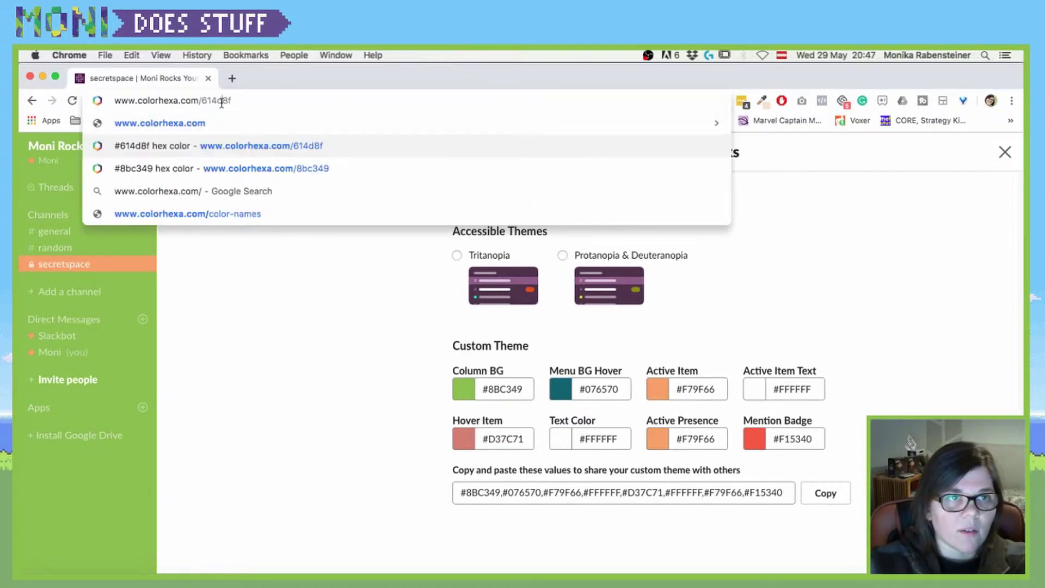
pyautogui.click(425, 407)
pyautogui.doubleClick(509, 438)
pyautogui.press('super+v')
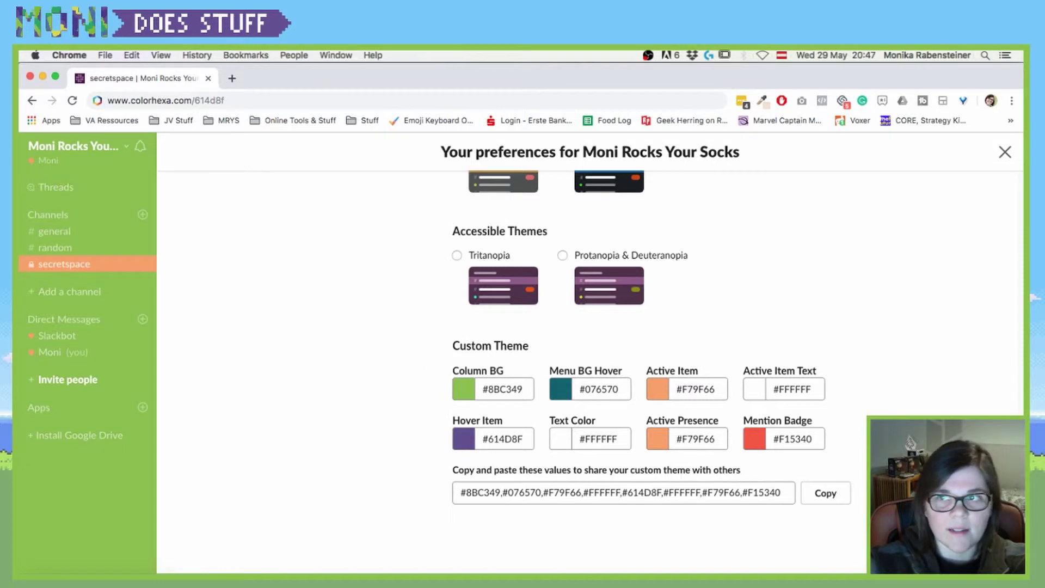
pyautogui.click(1004, 154)
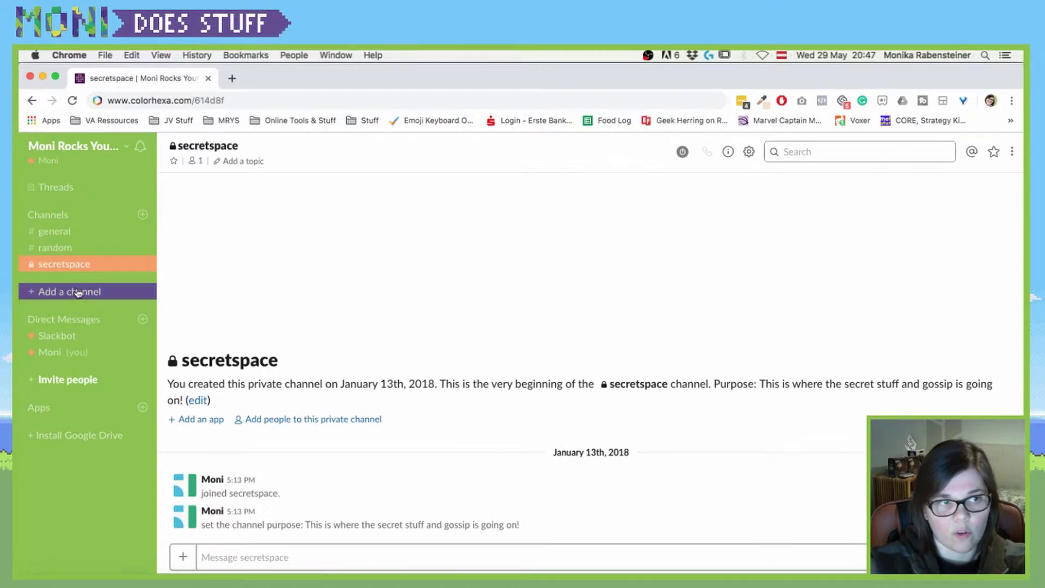
# Step: Reopen the workspace preferences and set the custom theme's Text Color to black (#000000)
pyautogui.click(87, 156)
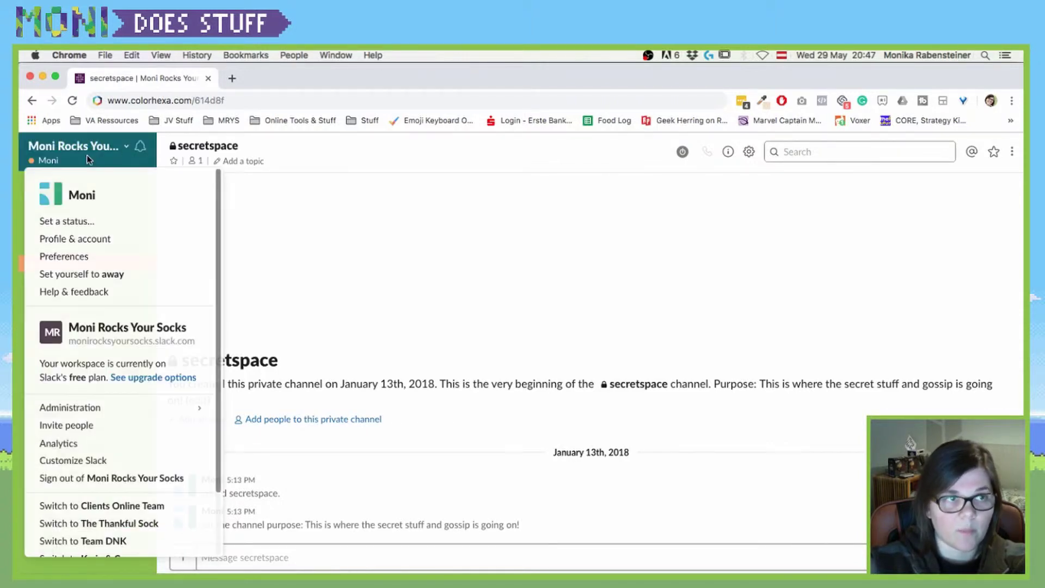
pyautogui.click(82, 258)
pyautogui.scroll(-15, 588, 392)
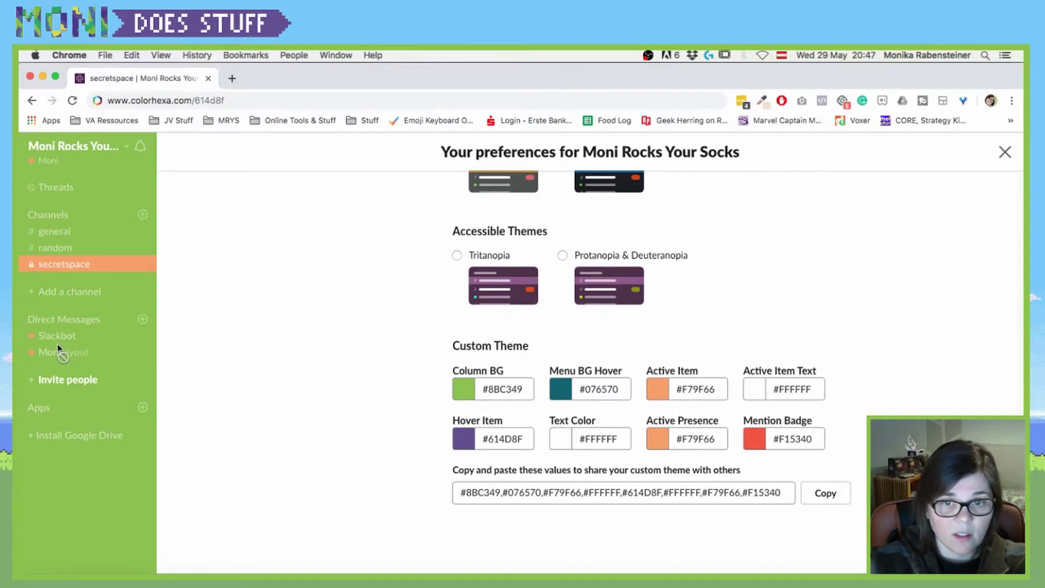
pyautogui.doubleClick(604, 439)
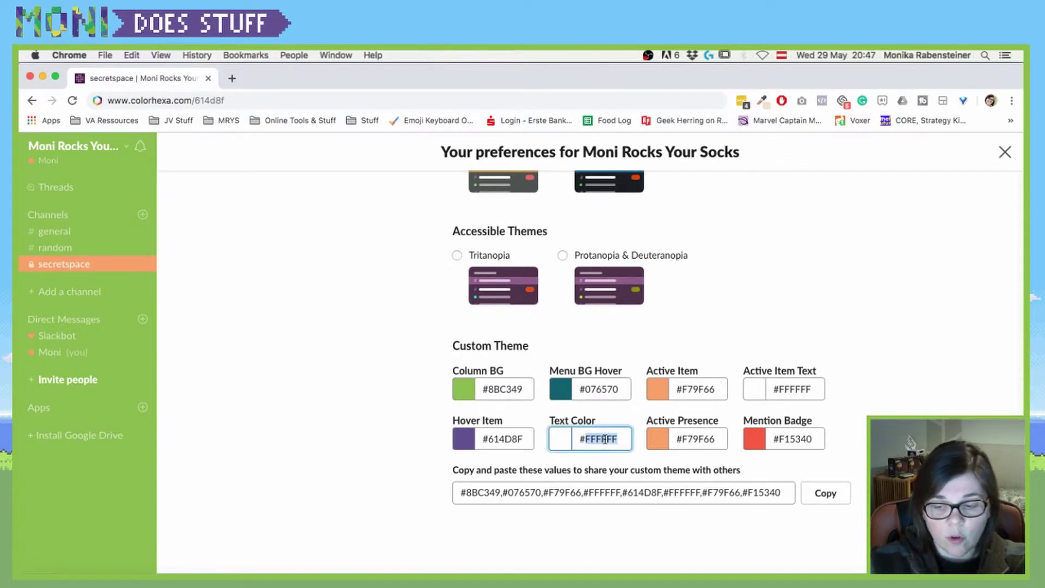
pyautogui.write('000')
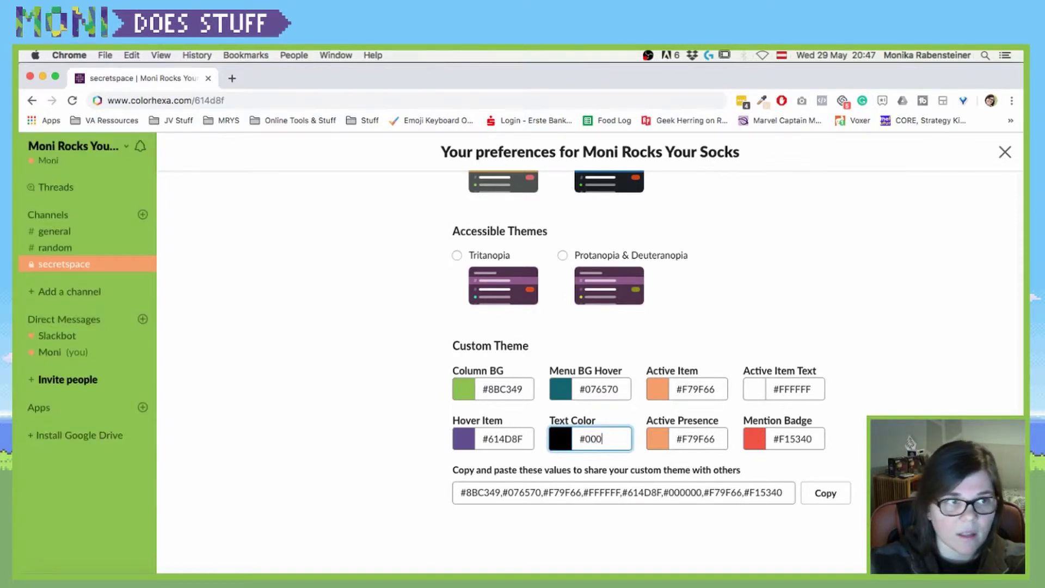
pyautogui.press('Return')
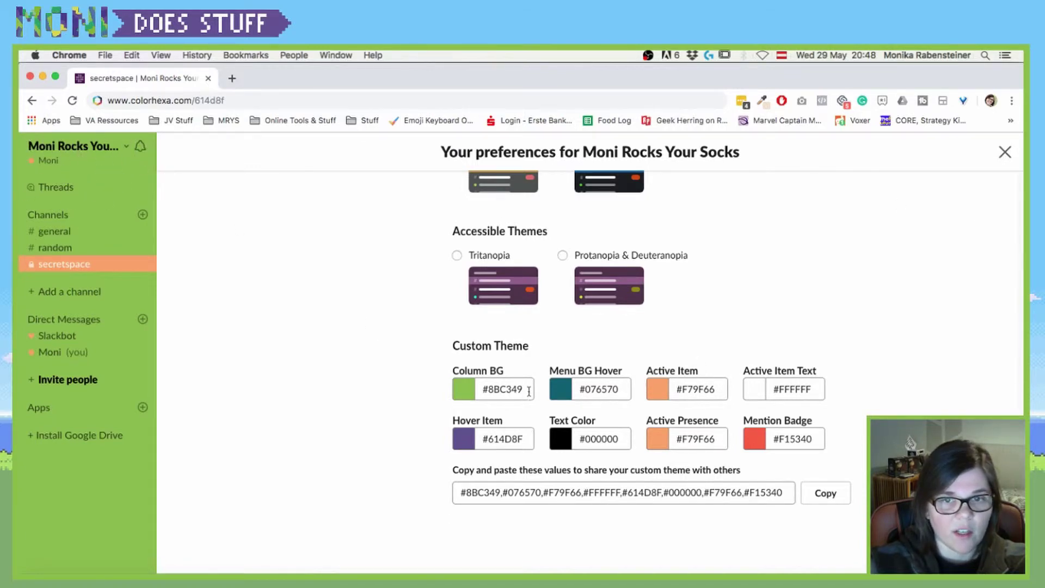
# Step: Set the Menu BG Hover color to the Hover Item's purple, #614D8F
pyautogui.doubleClick(506, 440)
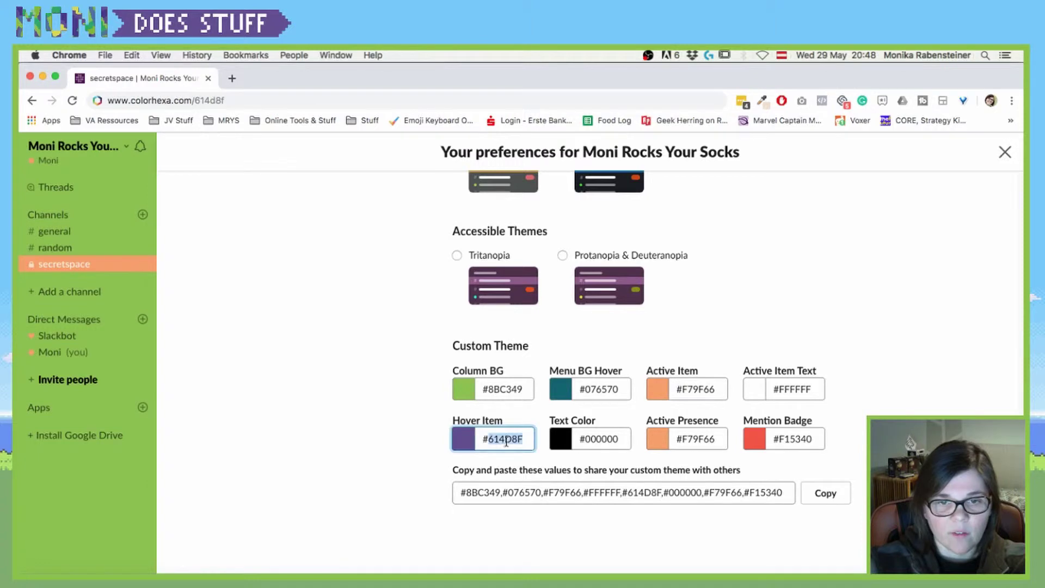
pyautogui.doubleClick(604, 390)
pyautogui.press('cmd+v')
pyautogui.click(313, 366)
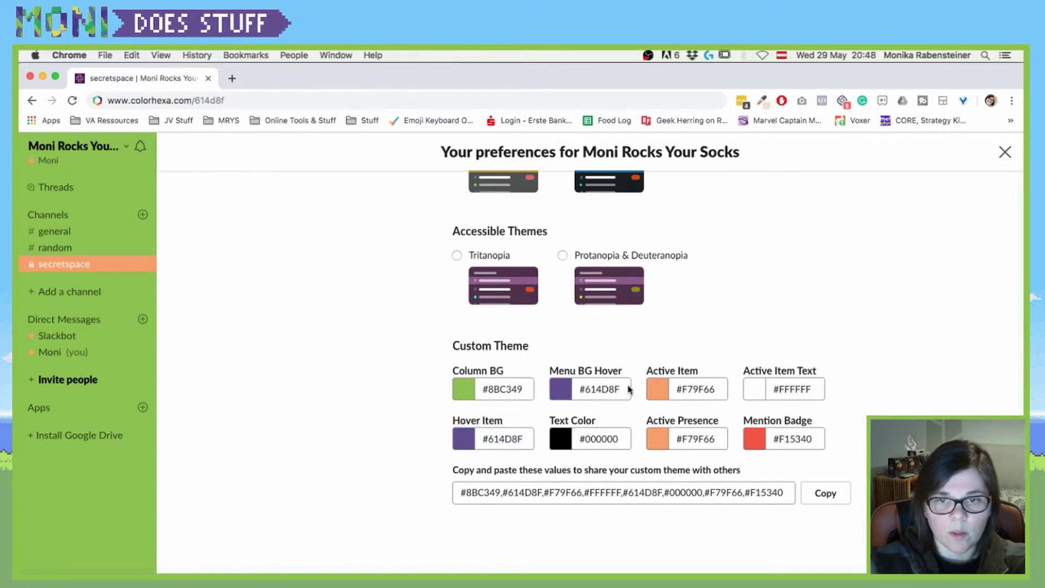
# Step: Try purple #614D8F as the Active Item color and darken it to #1F0854
pyautogui.doubleClick(702, 391)
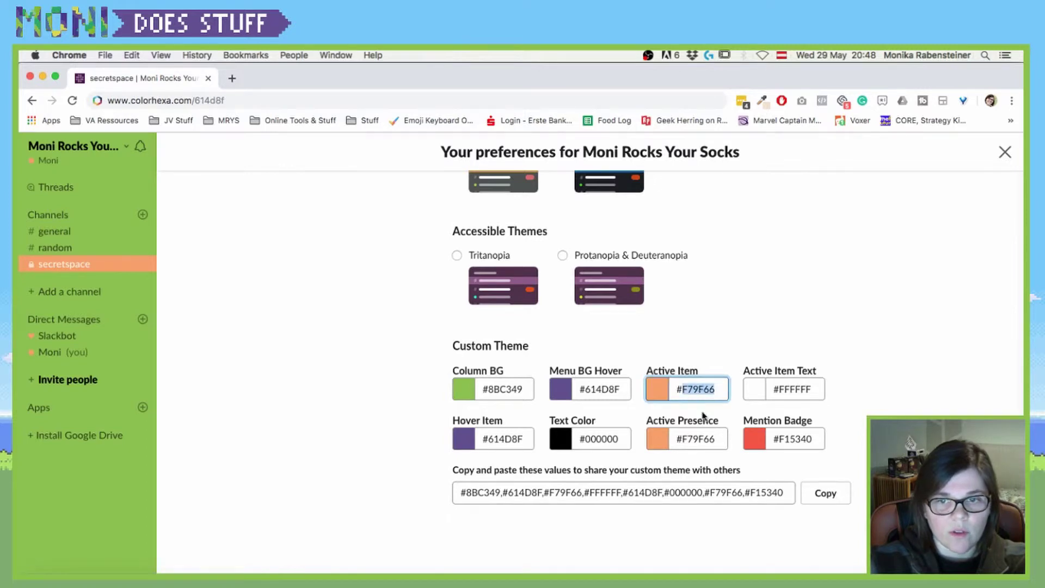
pyautogui.press('cmd+v')
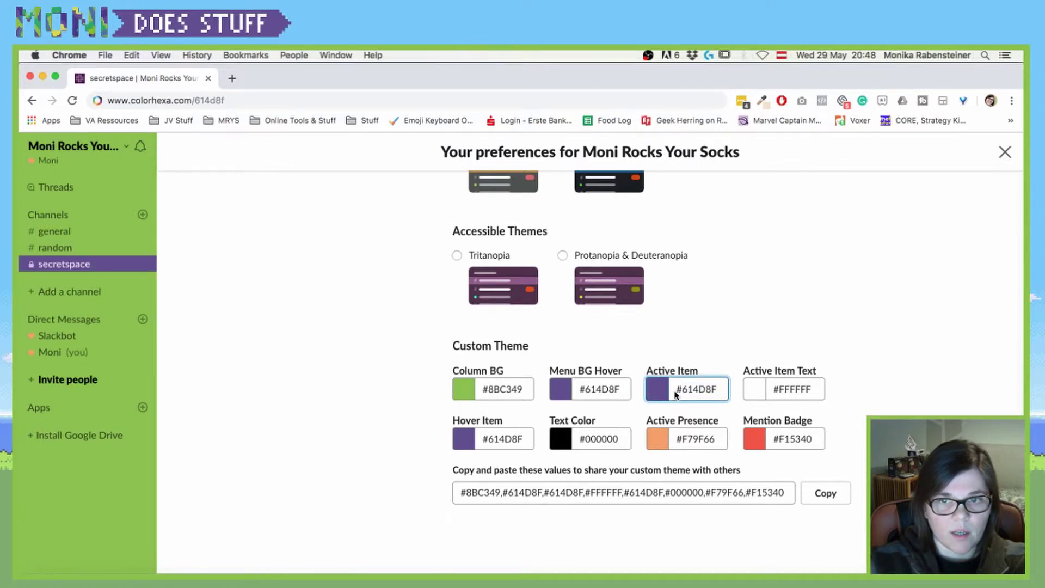
pyautogui.click(650, 392)
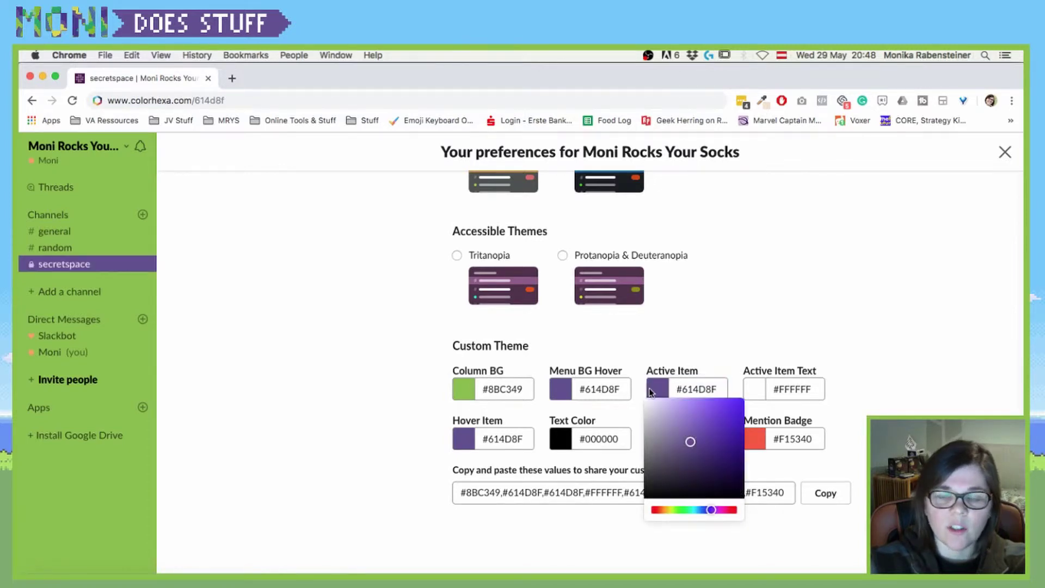
pyautogui.click(689, 447)
pyautogui.moveTo(689, 446)
pyautogui.mouseDown()
pyautogui.moveTo(700, 457)
pyautogui.moveTo(676, 466)
pyautogui.moveTo(679, 437)
pyautogui.moveTo(710, 461)
pyautogui.mouseUp()
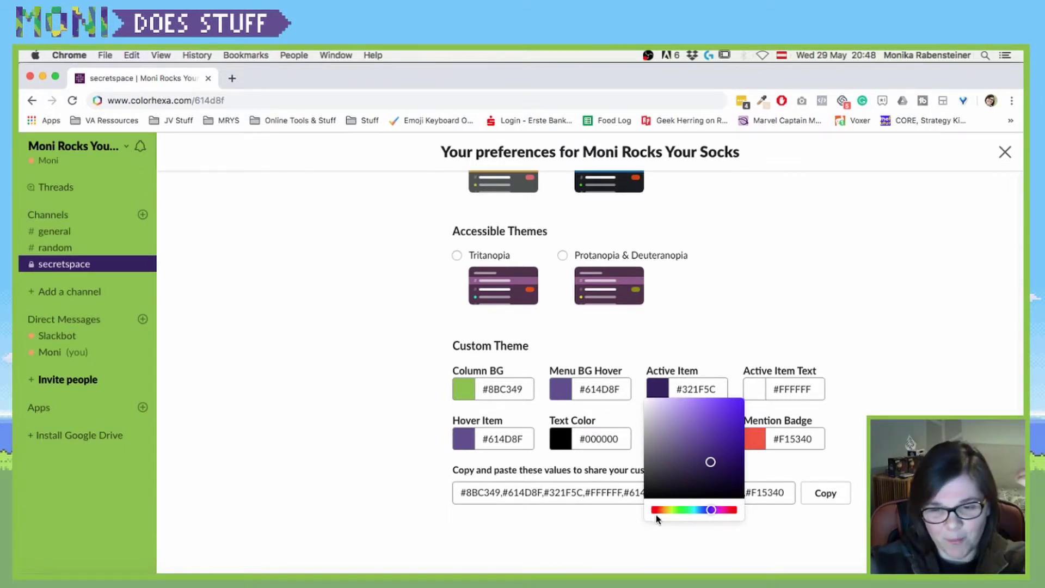
pyautogui.moveTo(712, 460); pyautogui.dragTo(735, 466)
# Step: Copy the Column BG green #8BC349 into the Active Item color and darken it to #436E12
pyautogui.click(495, 388)
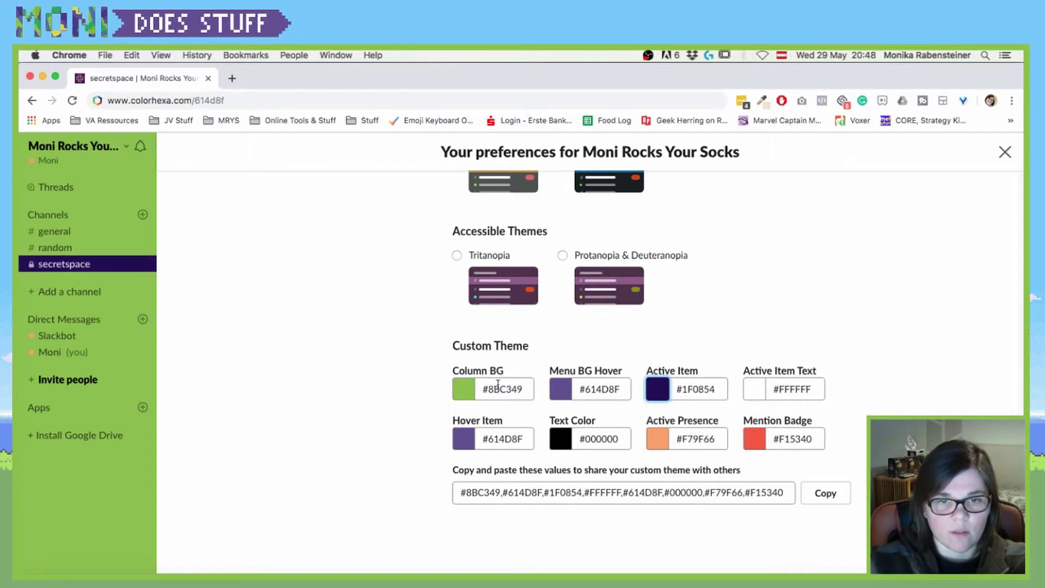
pyautogui.doubleClick(496, 388)
pyautogui.press('super+c')
pyautogui.doubleClick(695, 388)
pyautogui.press('super+v')
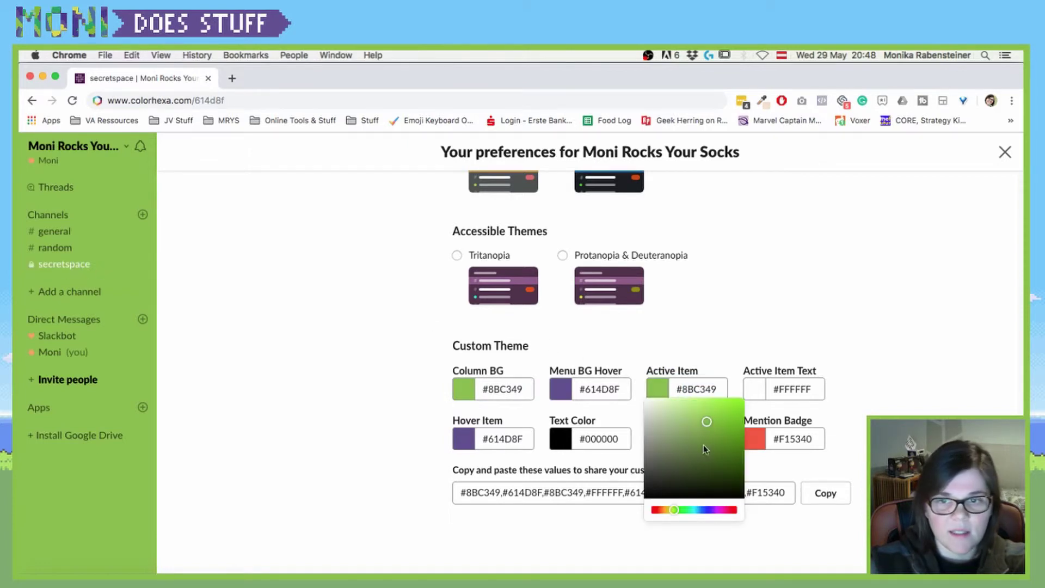
pyautogui.moveTo(707, 421); pyautogui.dragTo(728, 457)
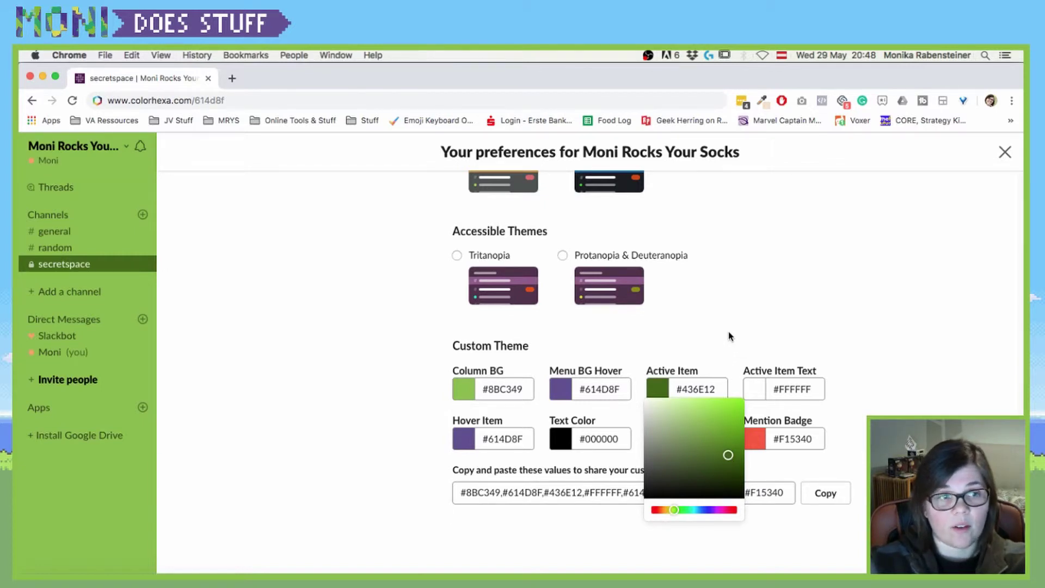
# Step: Copy the Menu BG Hover purple #614D8F into the custom theme's Active Presence color
pyautogui.press('Escape')
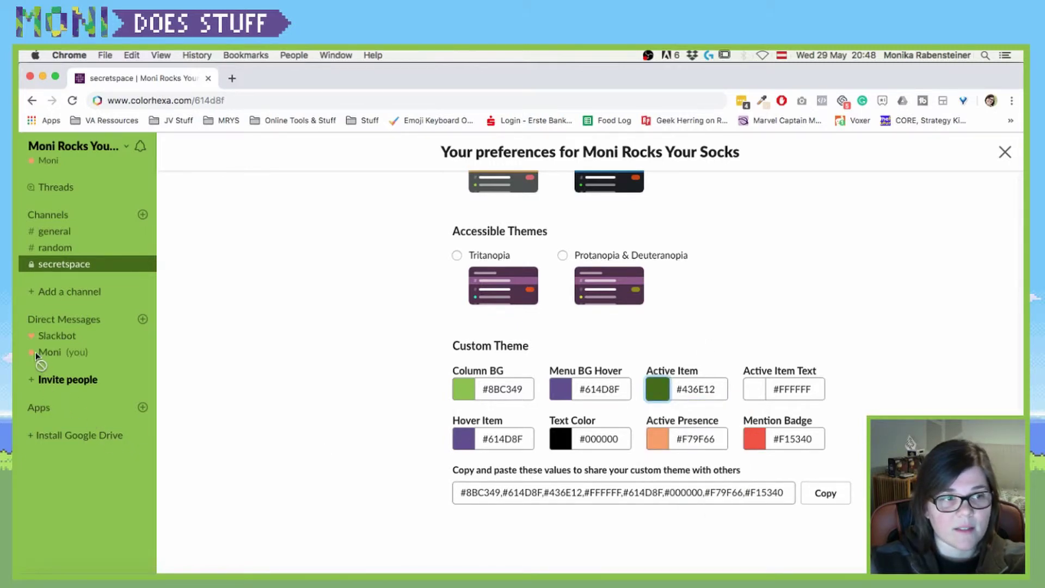
pyautogui.doubleClick(691, 437)
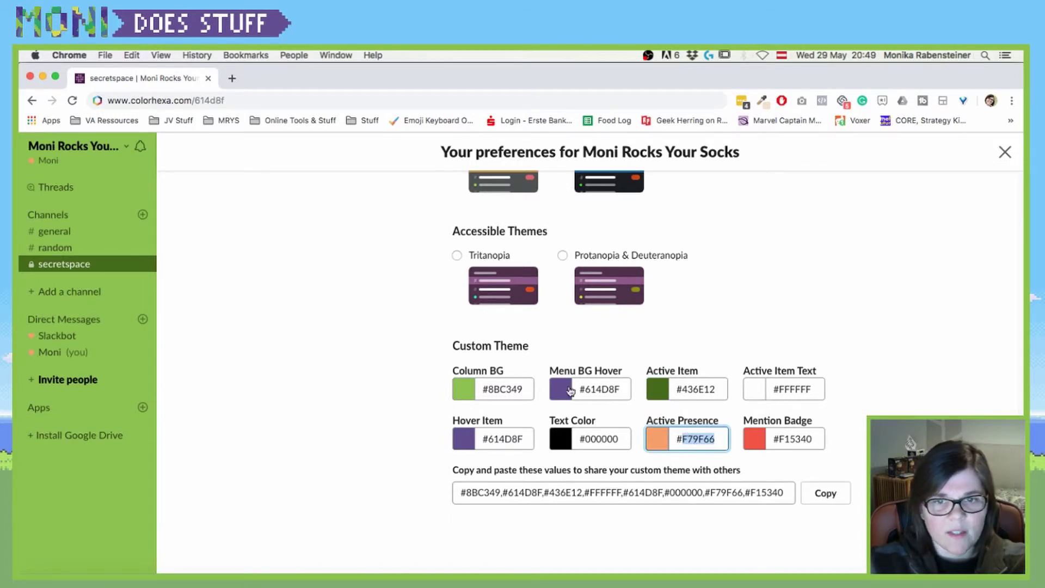
pyautogui.doubleClick(610, 389)
pyautogui.press('super+c')
pyautogui.doubleClick(698, 439)
pyautogui.press('super+v')
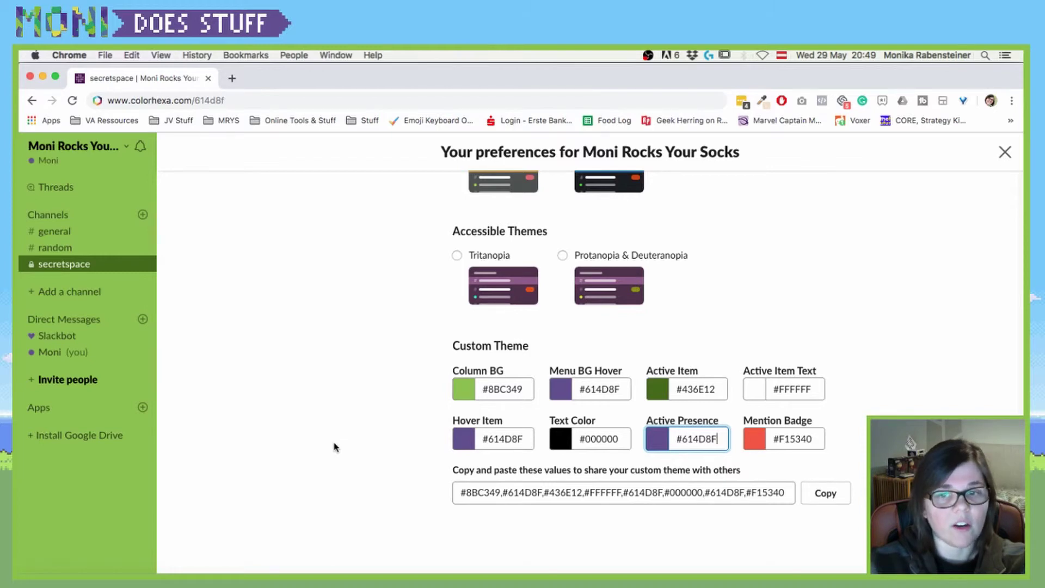
pyautogui.doubleClick(794, 432)
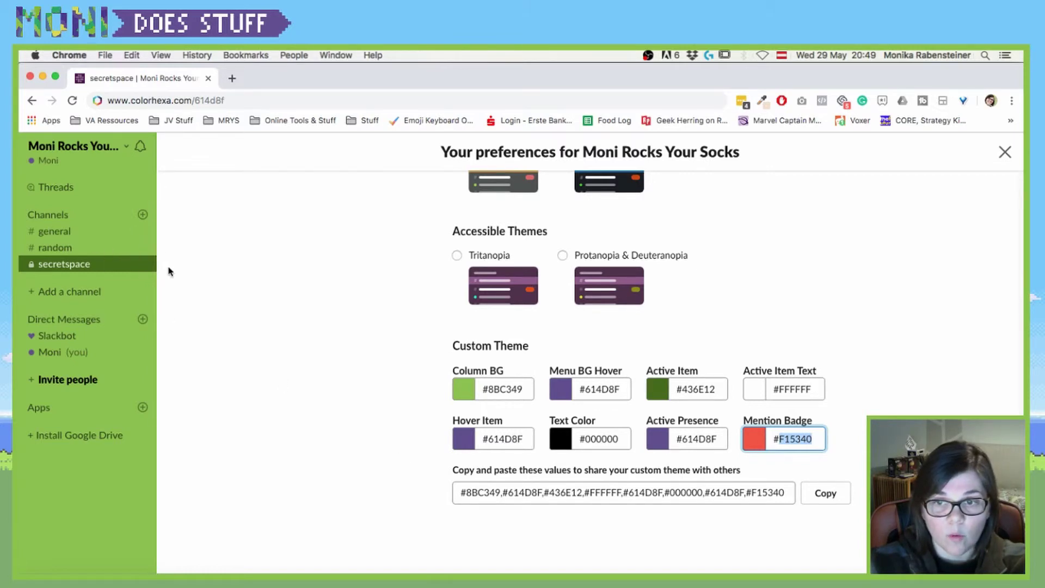
pyautogui.click(331, 397)
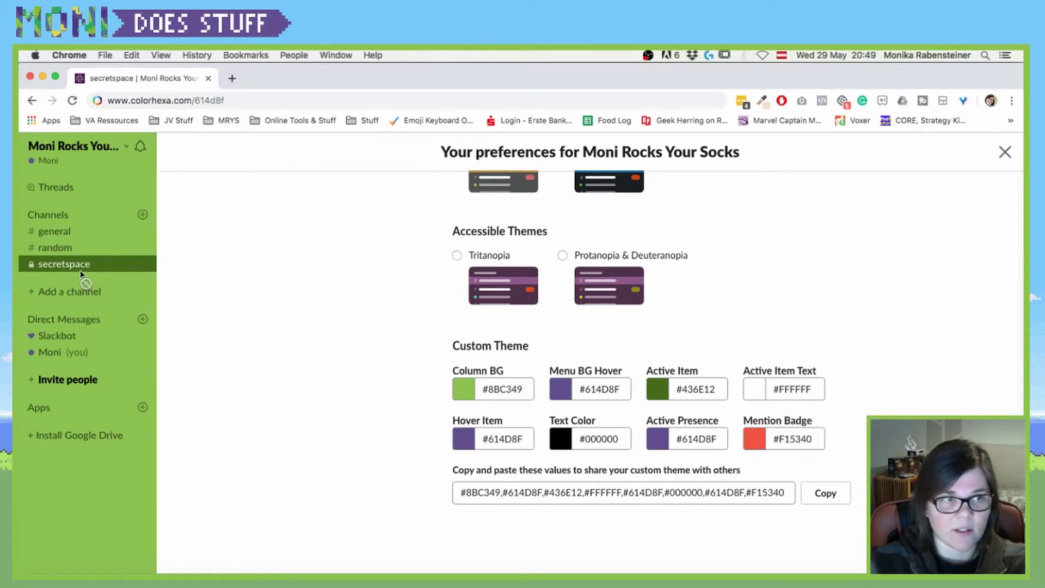
# Step: Try black (#000) as the Active Item Text color and set it back to white (#FFF)
pyautogui.doubleClick(792, 388)
pyautogui.write('f')
pyautogui.press('BackSpace')
pyautogui.write('000')
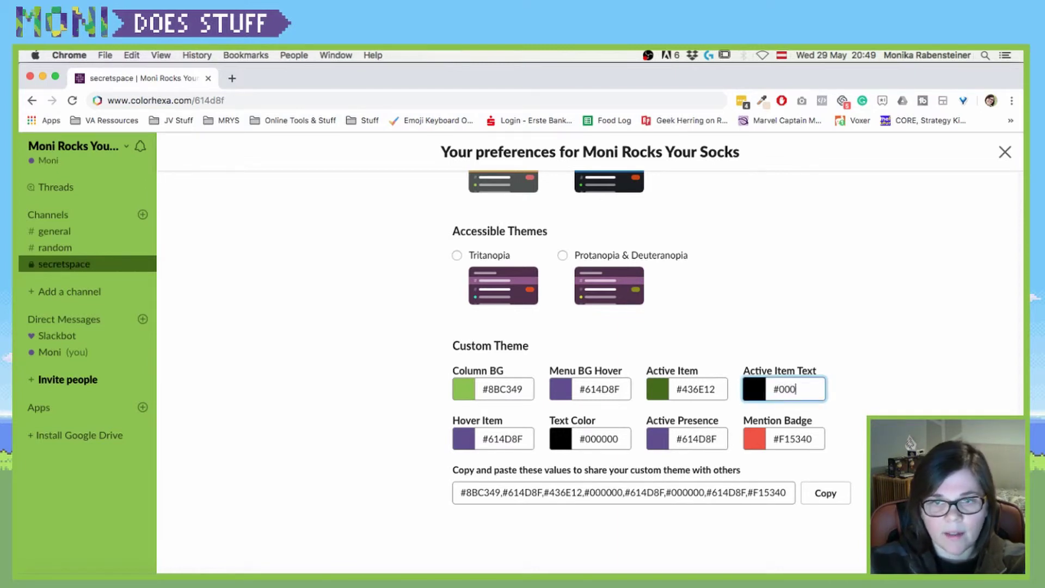
pyautogui.doubleClick(792, 387)
pyautogui.write('FFF')
pyautogui.click(916, 397)
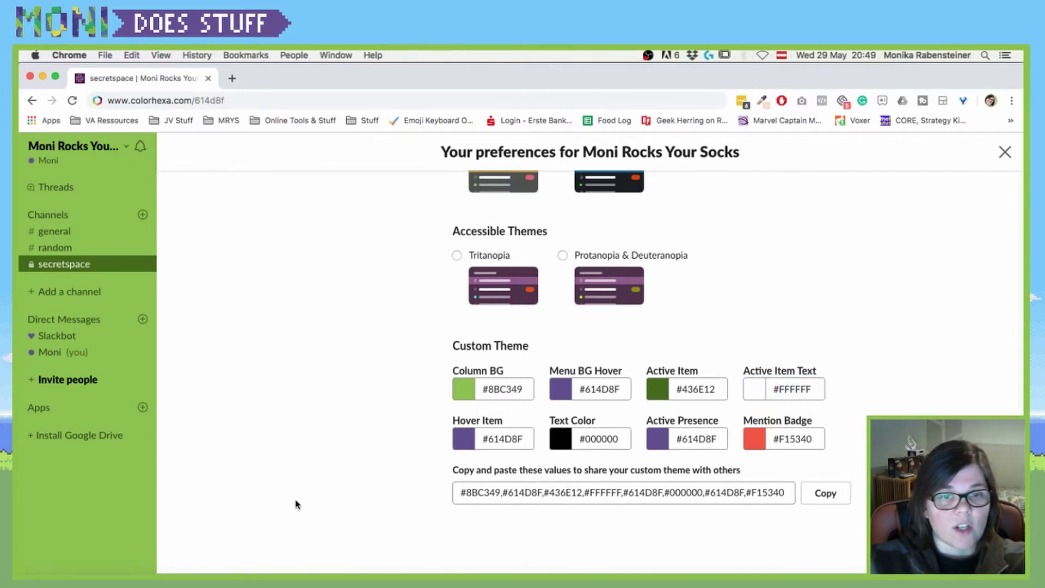
# Step: Copy the custom theme's color values, close the preferences and post the values as a message in the secretspace channel
pyautogui.click(825, 494)
pyautogui.click(1004, 152)
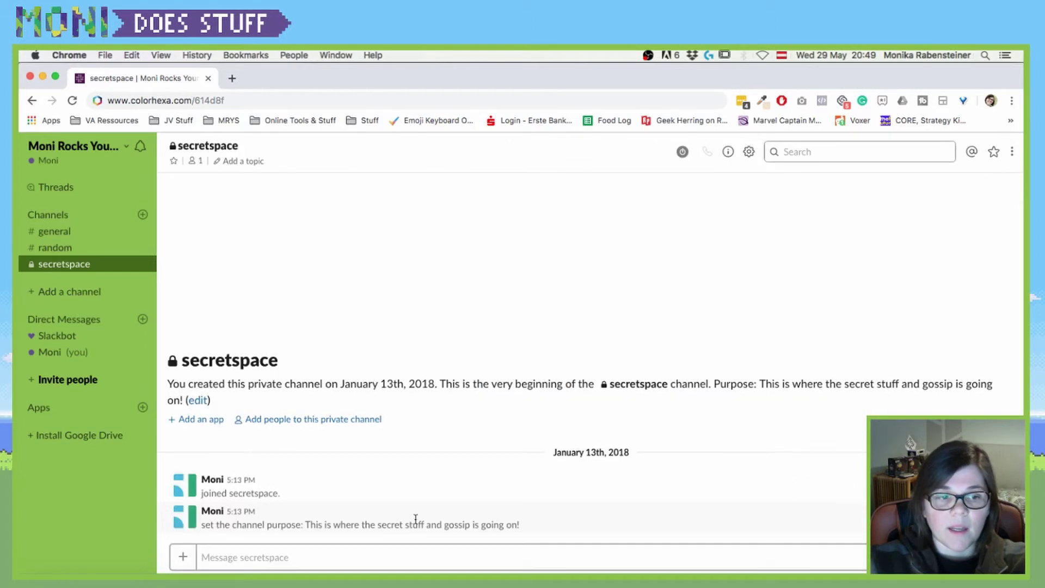
pyautogui.click(315, 552)
pyautogui.press('super+v')
pyautogui.press('Return')
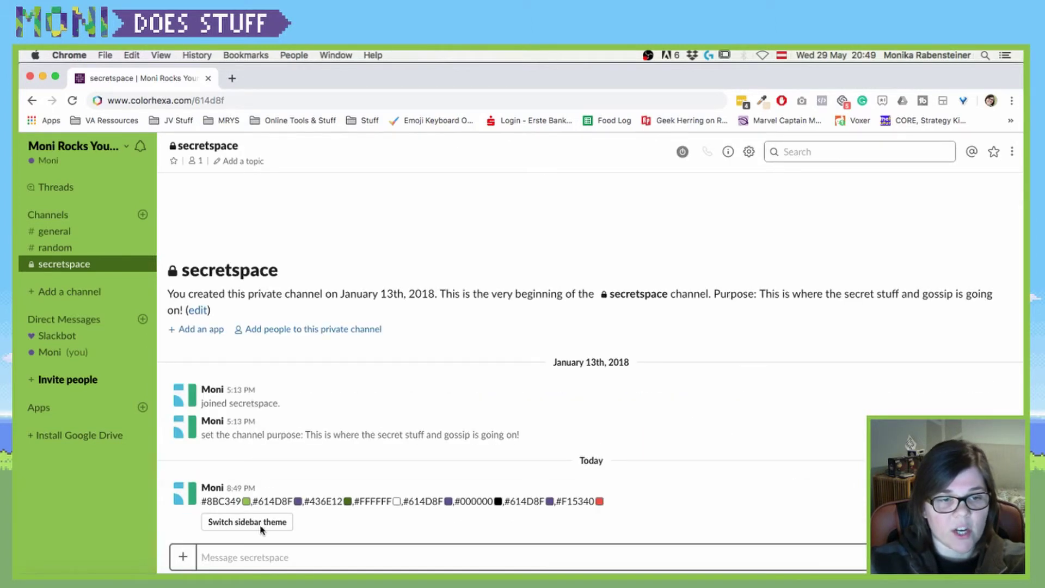